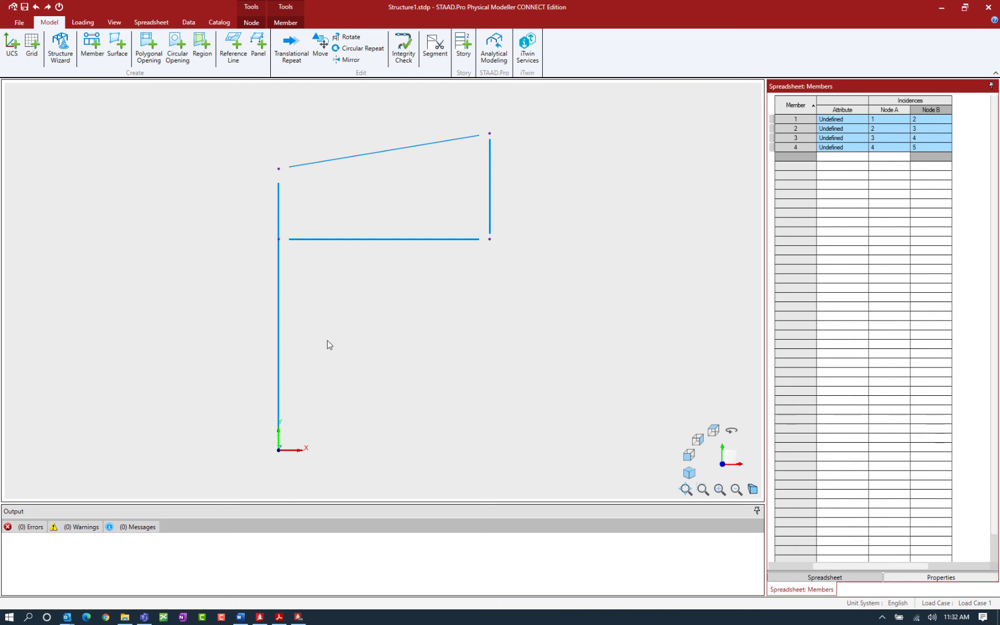
# Step: Clear the current selection, select the lower horizontal member by itself, and select that member's right end node instead
pyautogui.press('Escape')
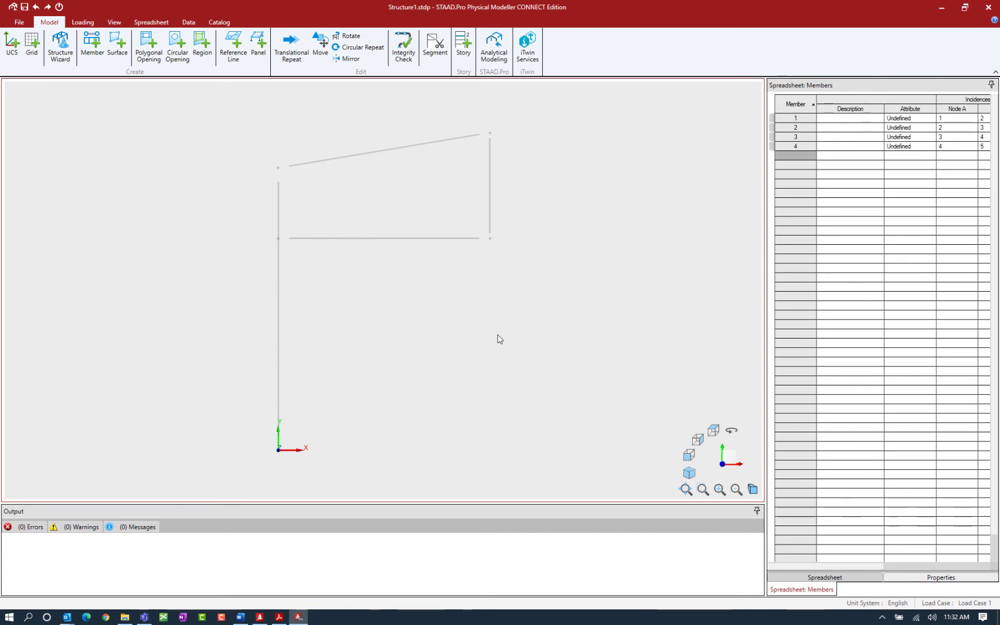
pyautogui.click(413, 238)
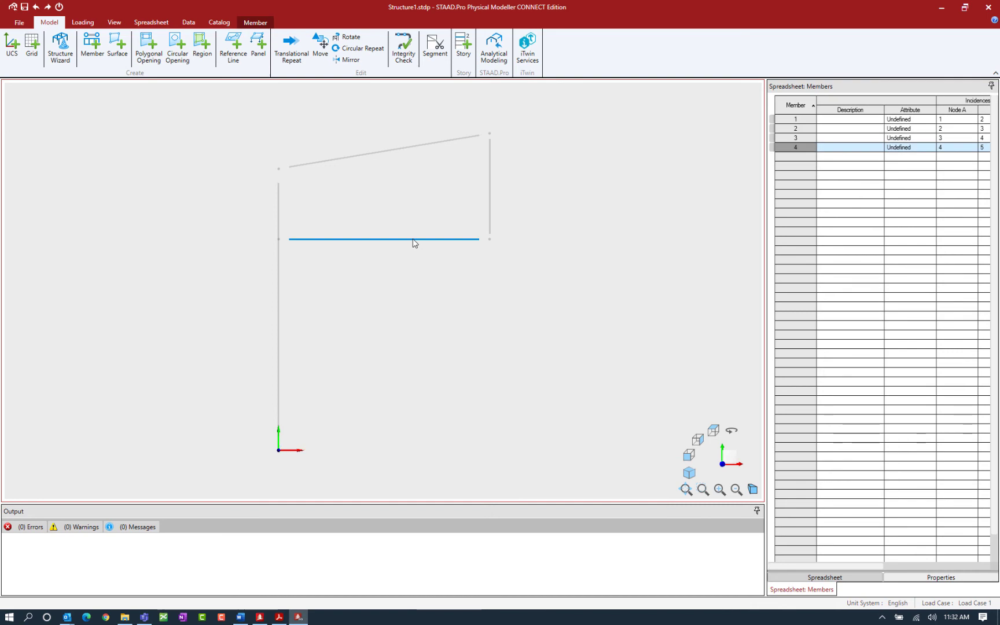
pyautogui.click(489, 240)
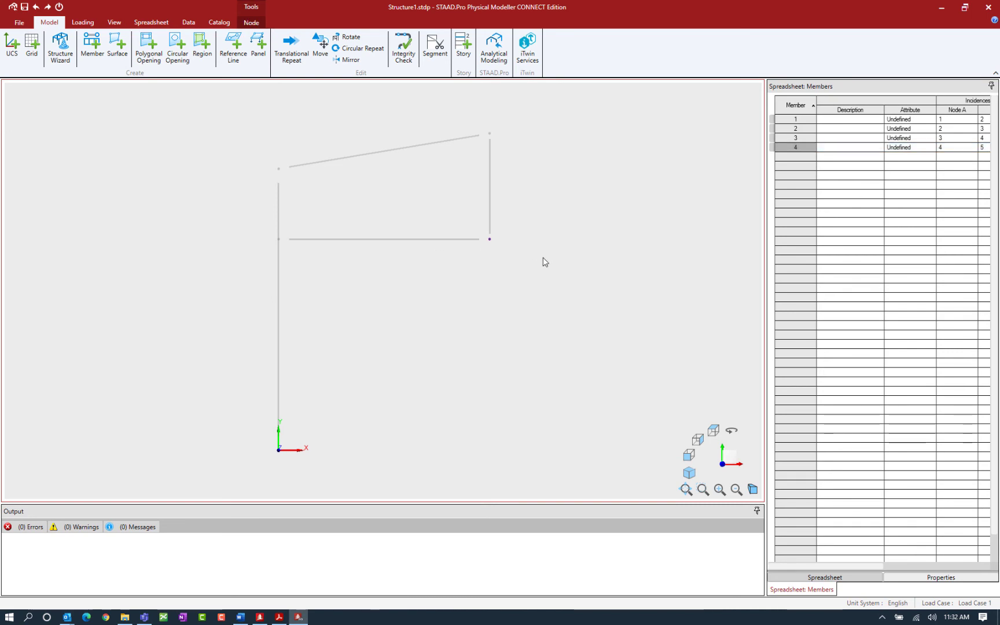
# Step: Window-select the truss members, add the column and its top node, remove the sloped and horizontal members, and clear the selection
pyautogui.moveTo(590, 315); pyautogui.dragTo(399, 123)
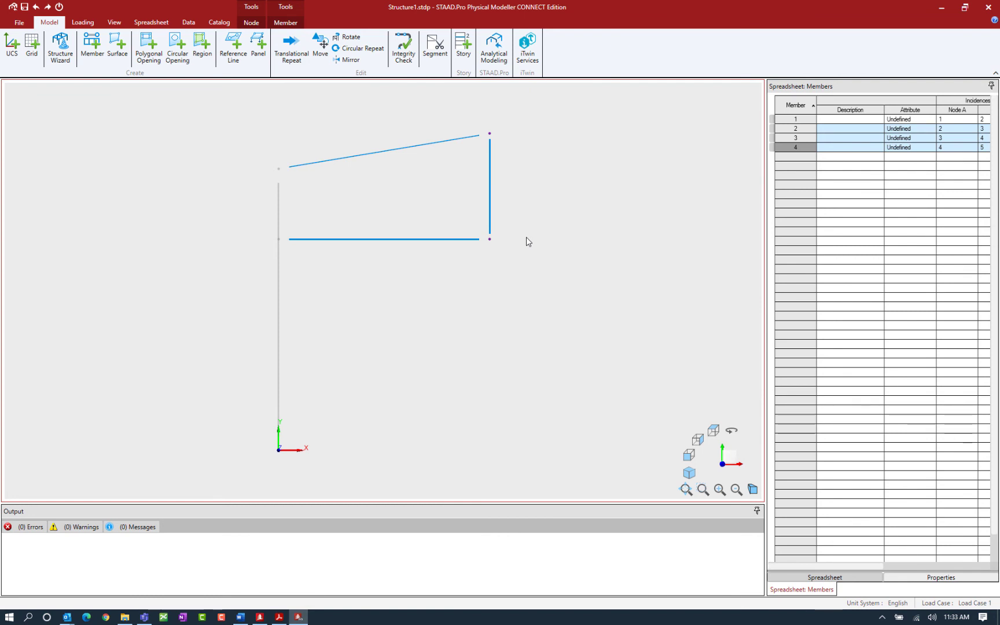
pyautogui.keyDown('ctrl'); pyautogui.click(278, 297); pyautogui.keyUp('ctrl')
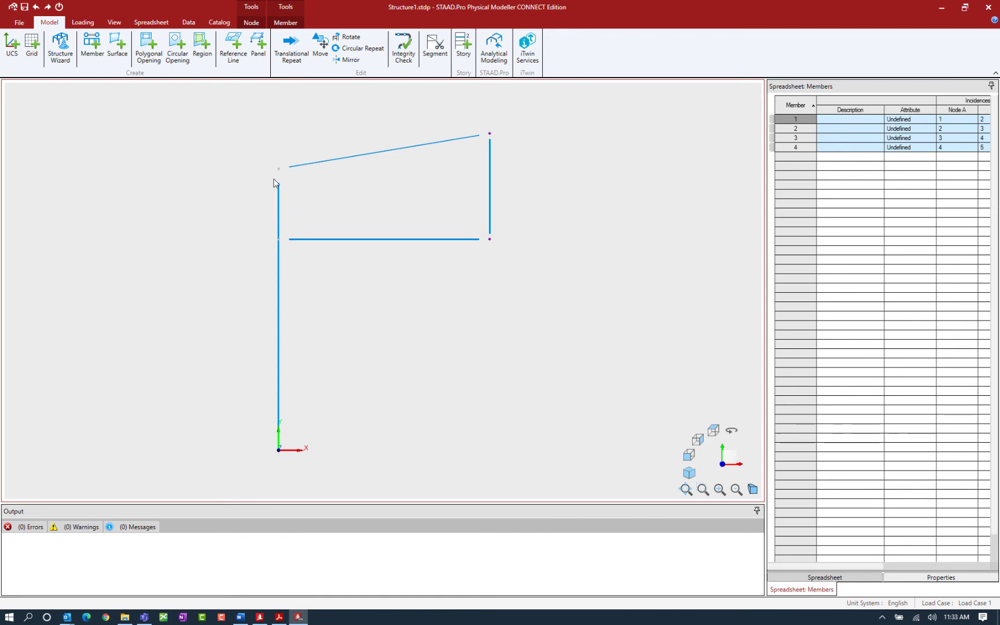
pyautogui.keyDown('ctrl'); pyautogui.moveTo(257, 148); pyautogui.dragTo(299, 186); pyautogui.keyUp('ctrl')
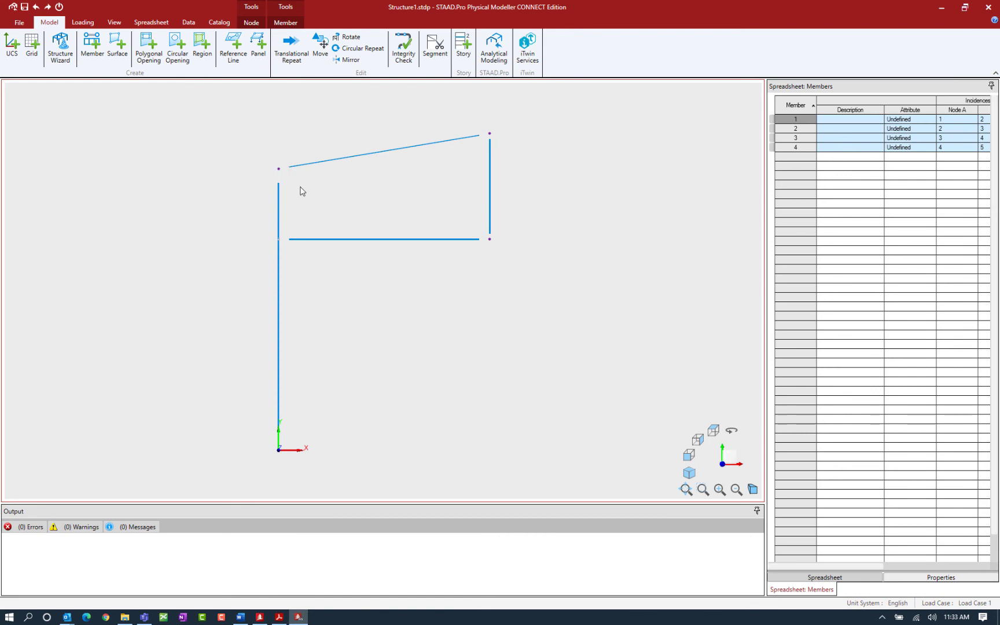
pyautogui.keyDown('ctrl'); pyautogui.click(355, 159); pyautogui.keyUp('ctrl')
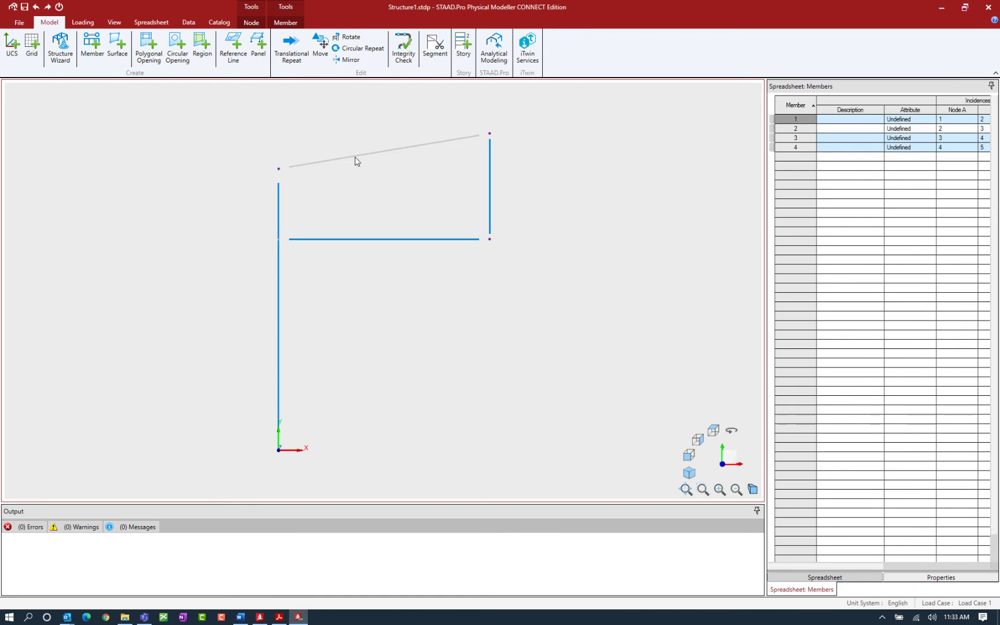
pyautogui.keyDown('ctrl'); pyautogui.click(375, 239); pyautogui.keyUp('ctrl')
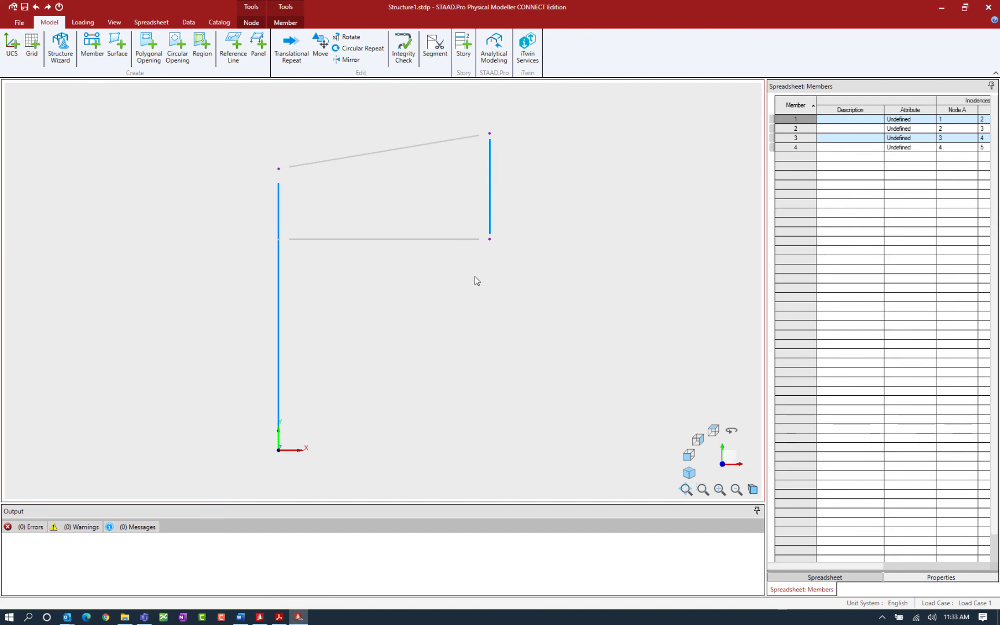
pyautogui.click(476, 275)
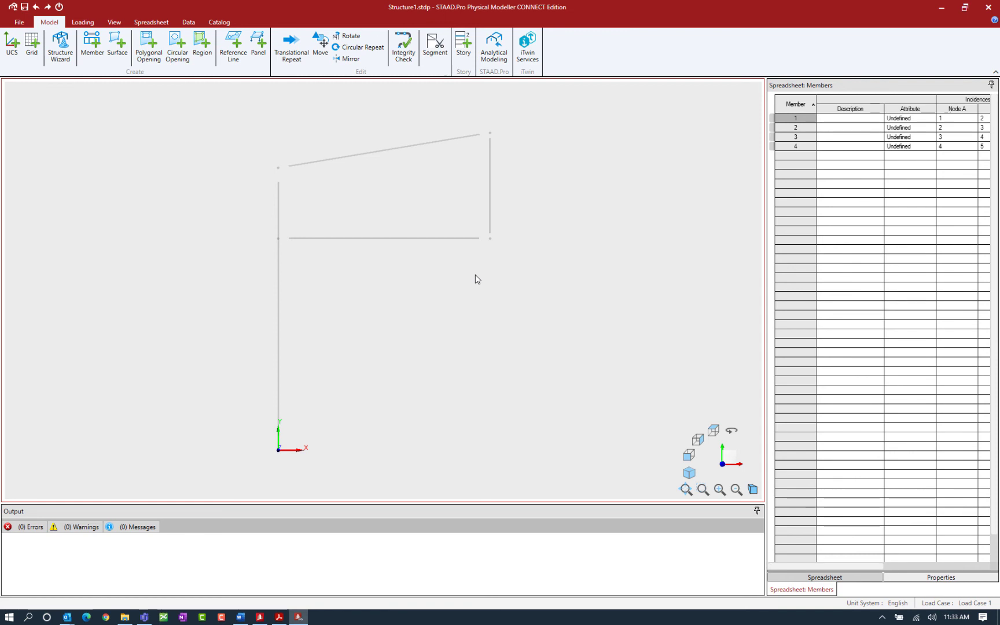
# Step: Select the whole frame with all its nodes, view the available node tools, and clear the selection
pyautogui.moveTo(251, 112); pyautogui.dragTo(583, 473)
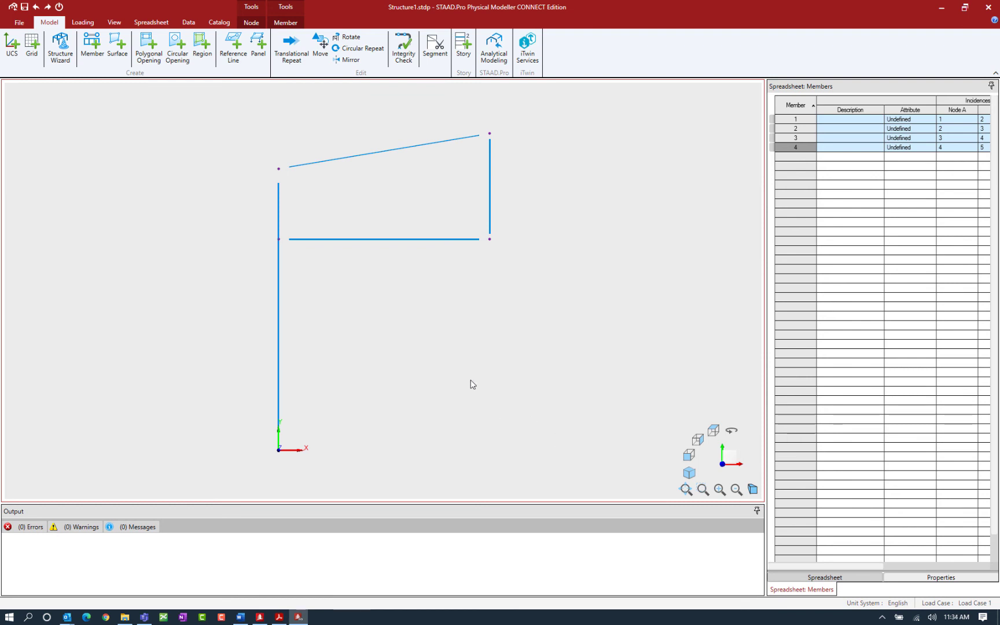
pyautogui.click(257, 26)
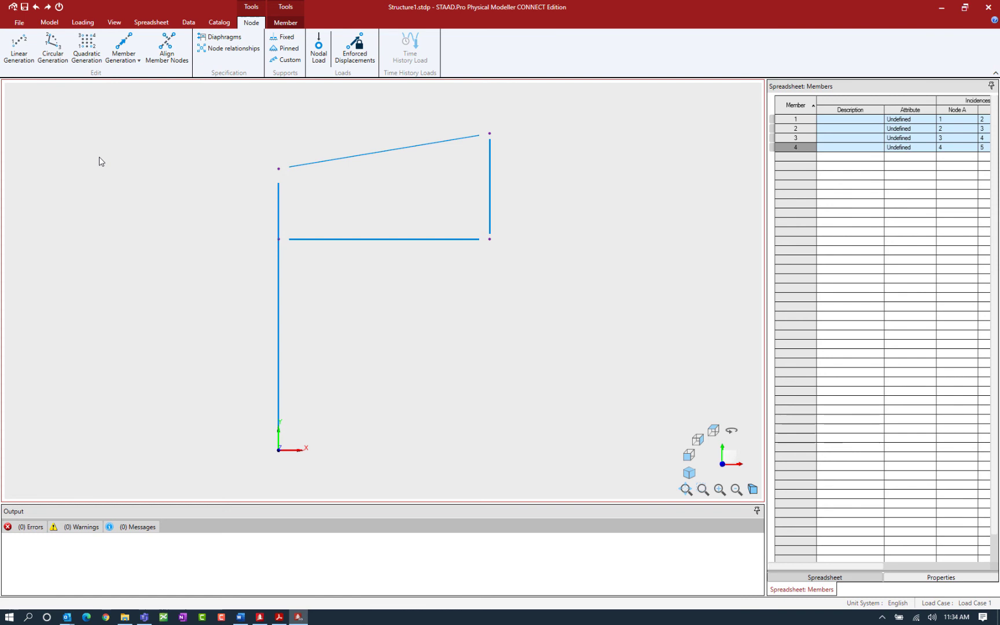
pyautogui.click(134, 176)
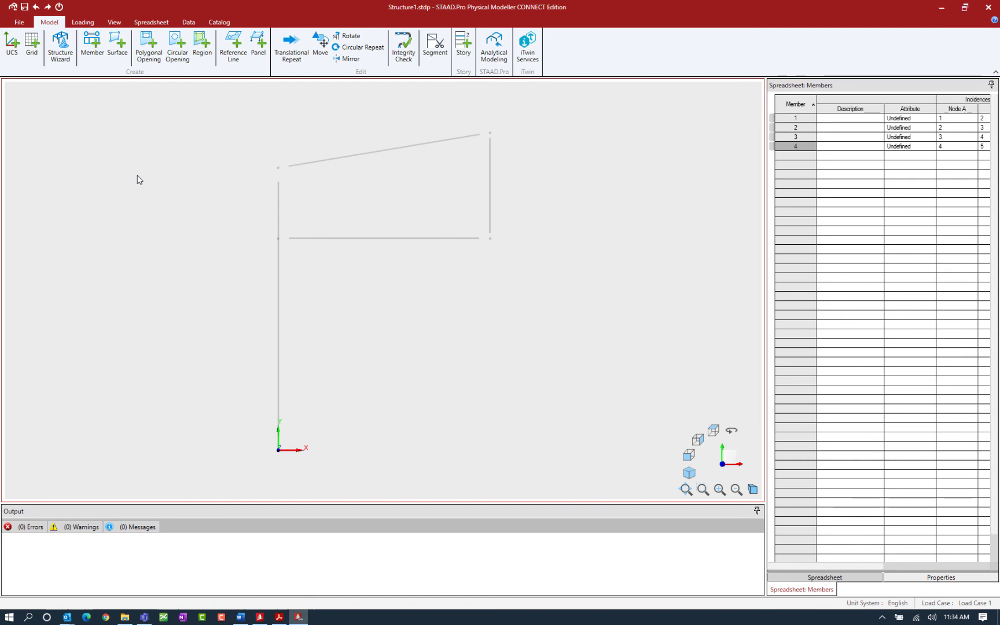
# Step: Generate 3 nodes linearly between the two end nodes of the sloped top member
pyautogui.click(278, 169)
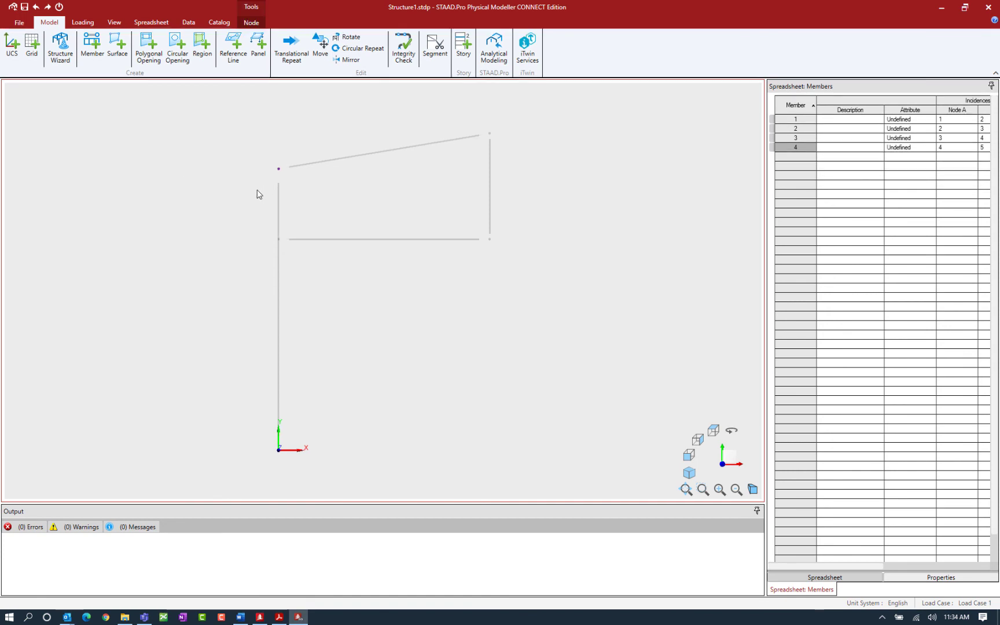
pyautogui.keyDown('ctrl'); pyautogui.click(490, 134); pyautogui.keyUp('ctrl')
pyautogui.click(252, 24)
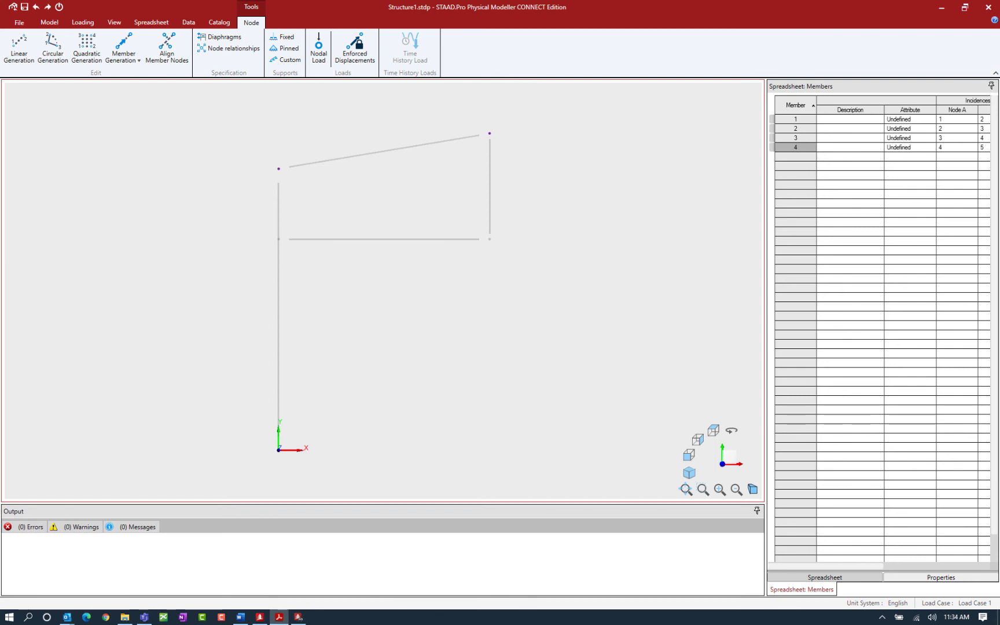
pyautogui.click(23, 45)
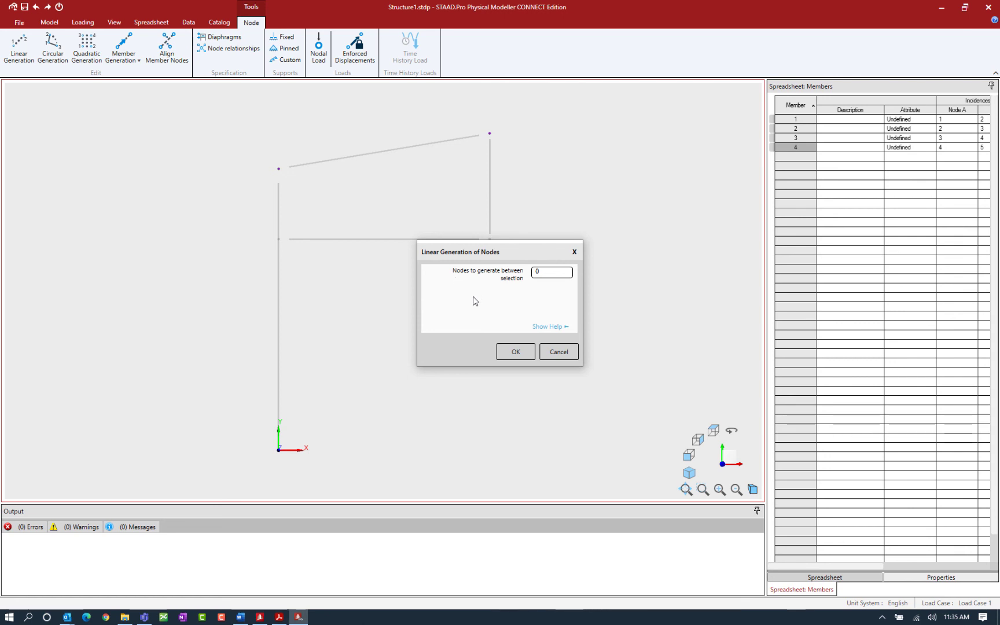
pyautogui.click(536, 326)
pyautogui.scroll(-5, 640, 297)
pyautogui.scroll(-2, 642, 302)
pyautogui.scroll(7, 552, 273)
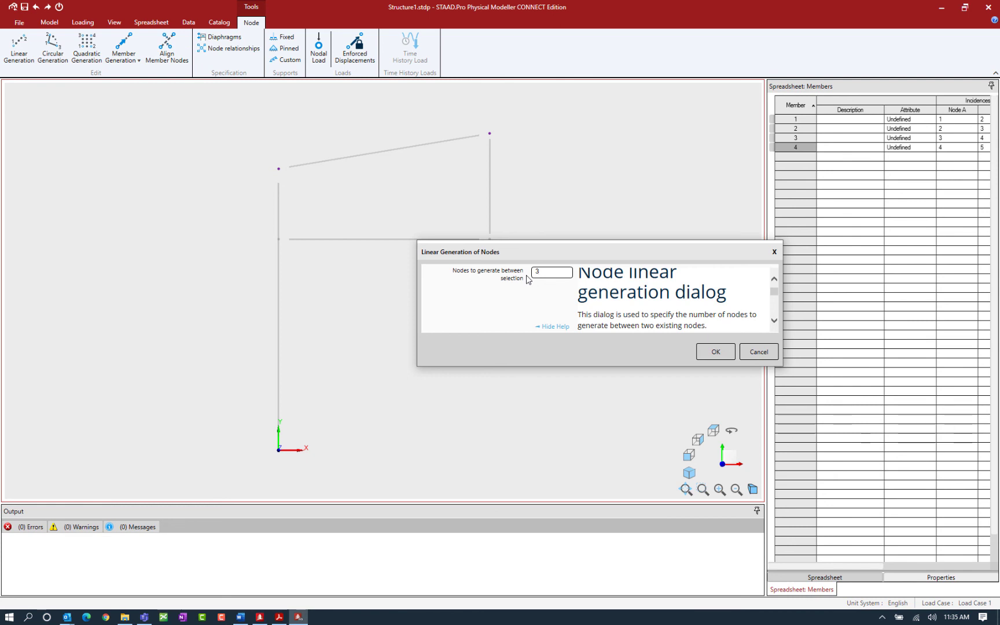
pyautogui.click(714, 353)
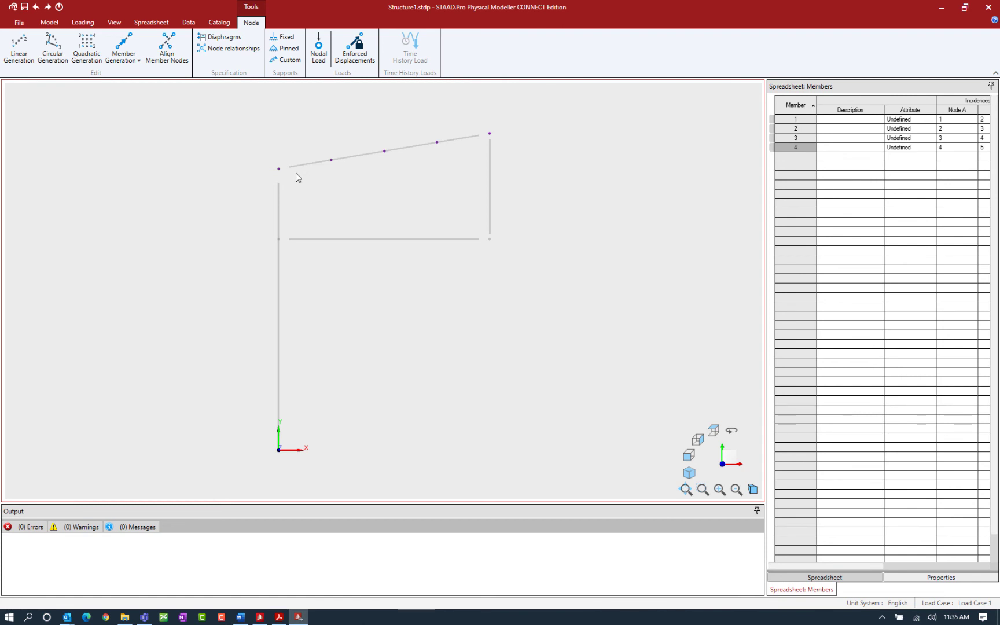
pyautogui.click(310, 168)
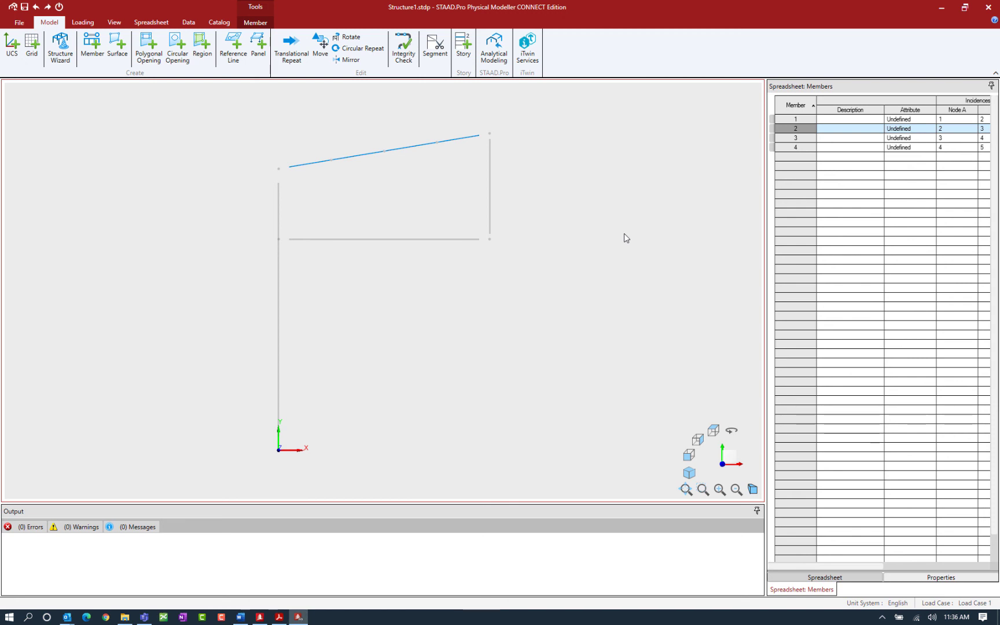
# Step: Divide the lower horizontal member into 2 segments with the option to create nodes only
pyautogui.click(315, 241)
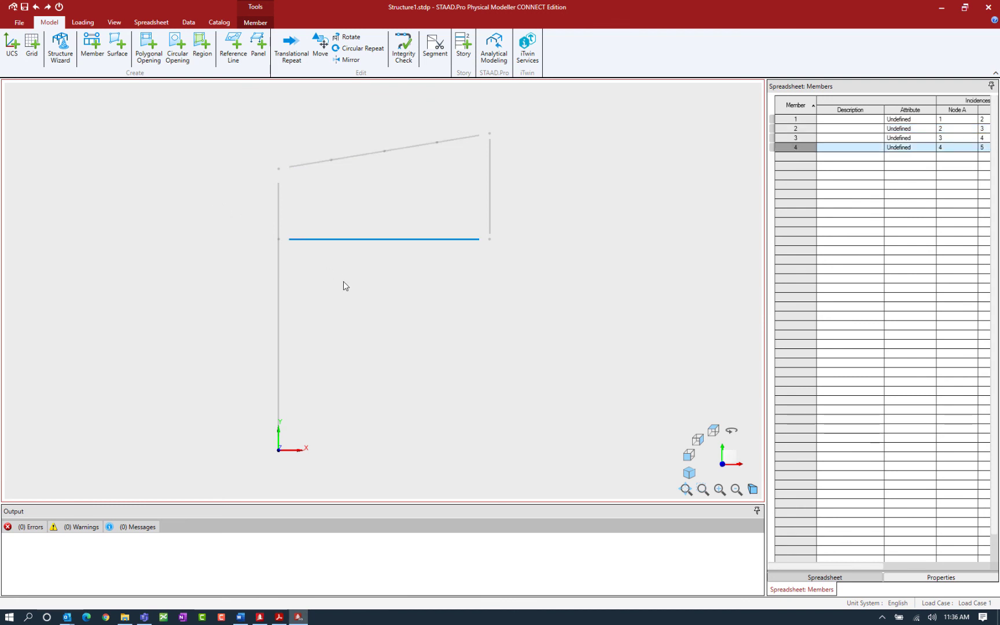
pyautogui.click(255, 24)
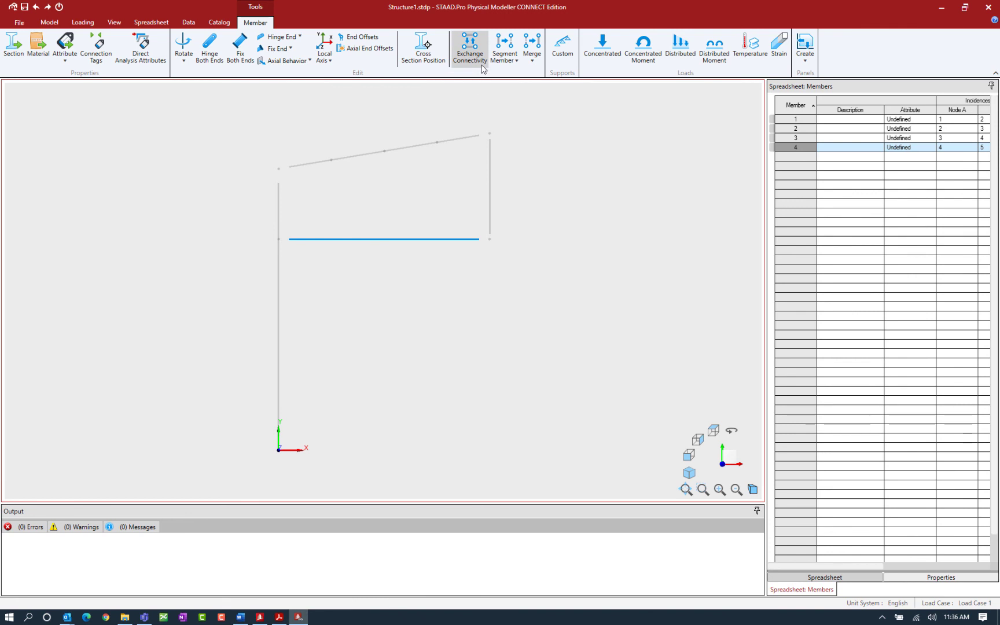
pyautogui.click(505, 67)
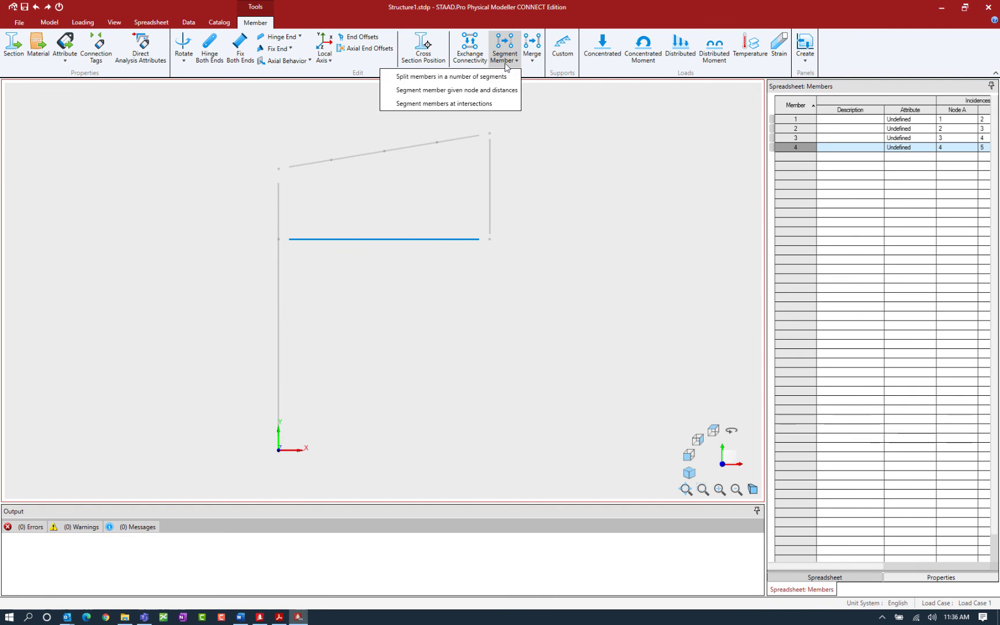
pyautogui.click(535, 65)
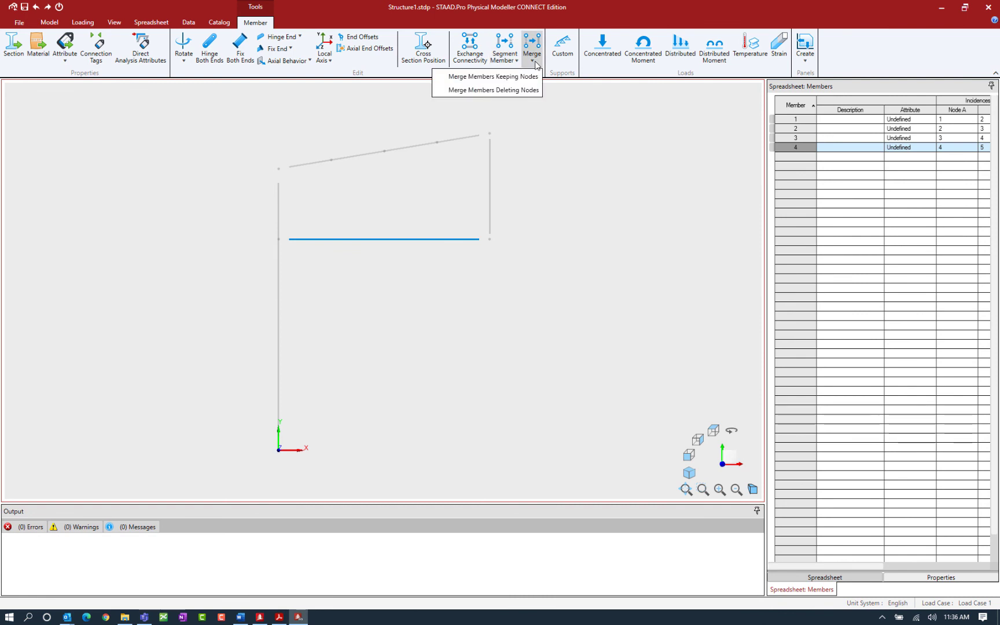
pyautogui.click(504, 54)
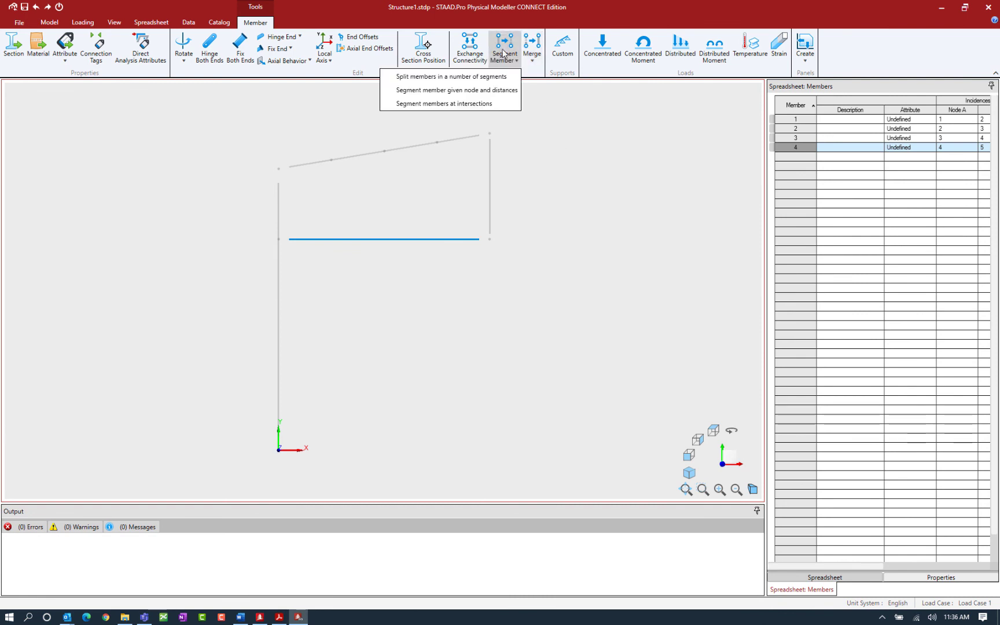
pyautogui.click(424, 77)
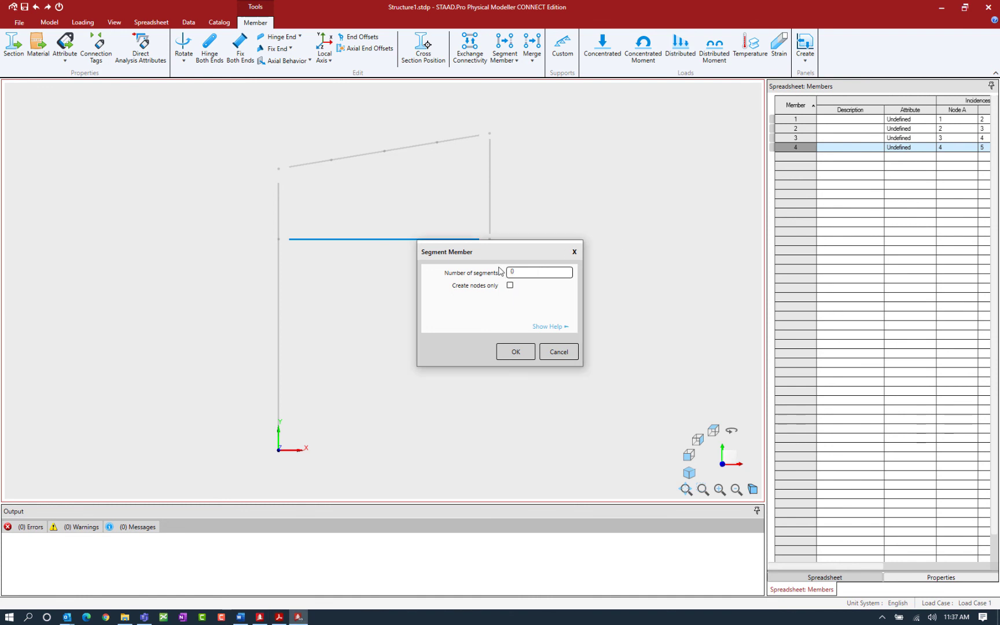
pyautogui.write('2')
pyautogui.click(510, 285)
pyautogui.click(513, 353)
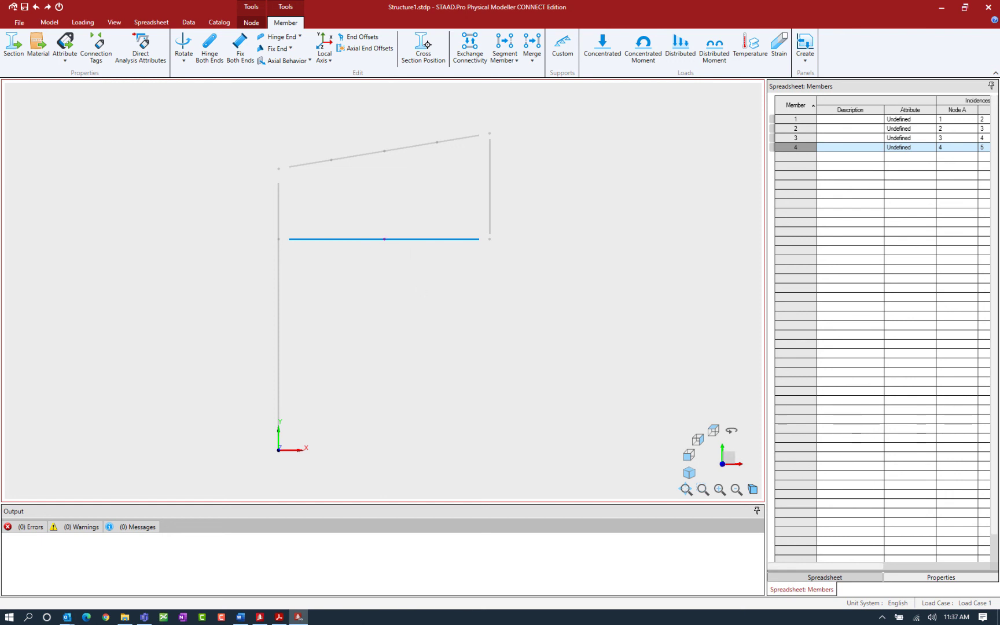
pyautogui.click(441, 313)
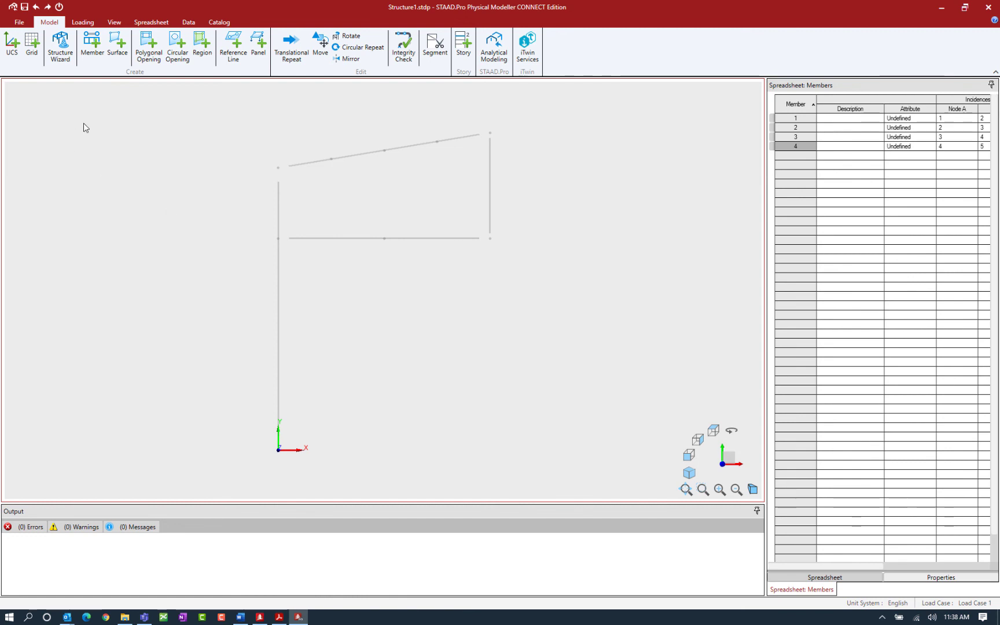
# Step: Draw a diagonal member from the column node at (0; 12; 0) to the nearest intermediate node on the sloped member
pyautogui.click(90, 56)
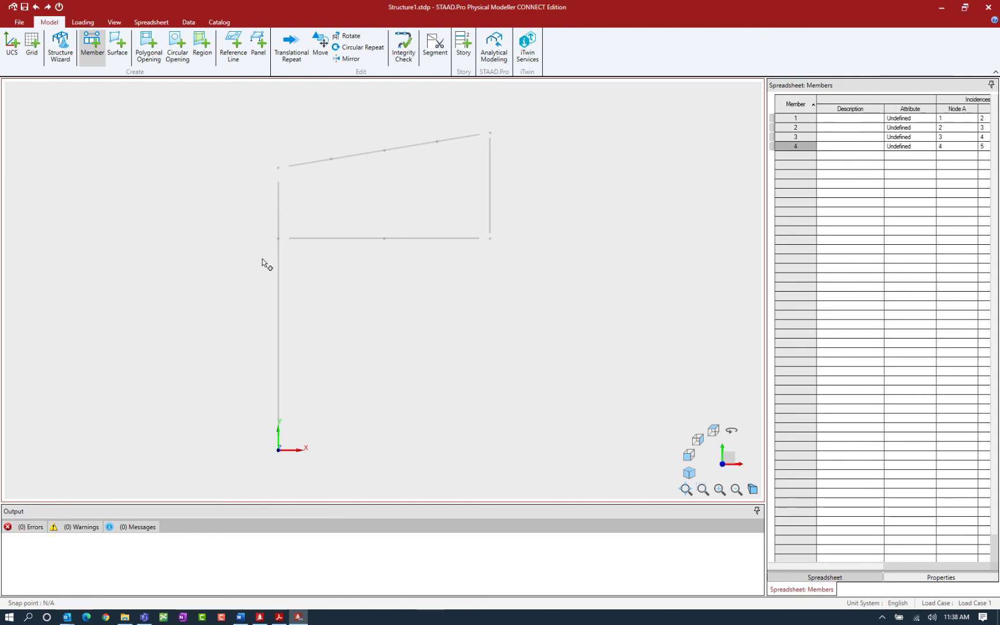
pyautogui.click(278, 239)
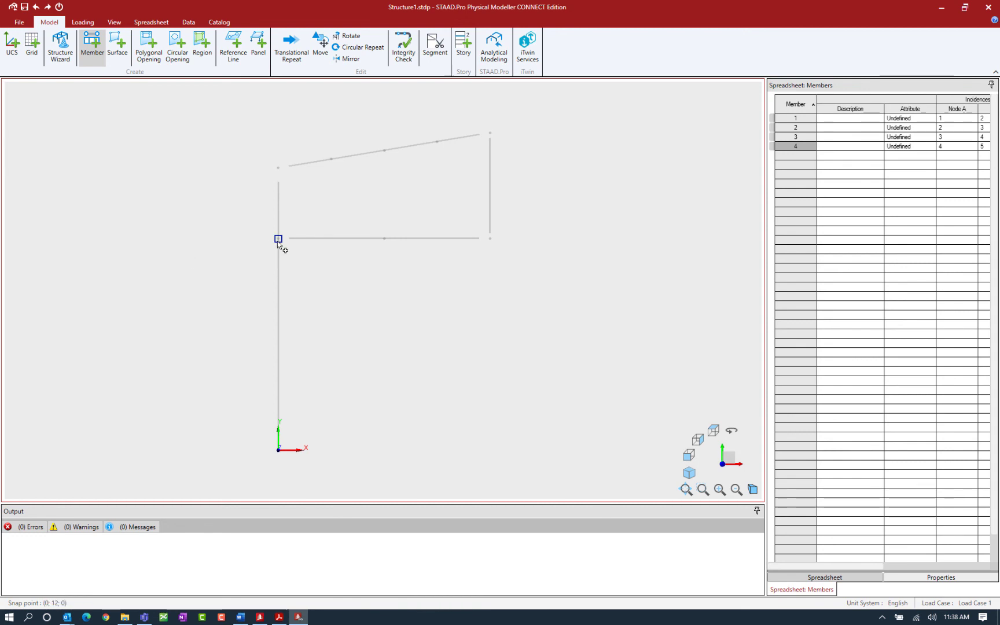
pyautogui.click(331, 160)
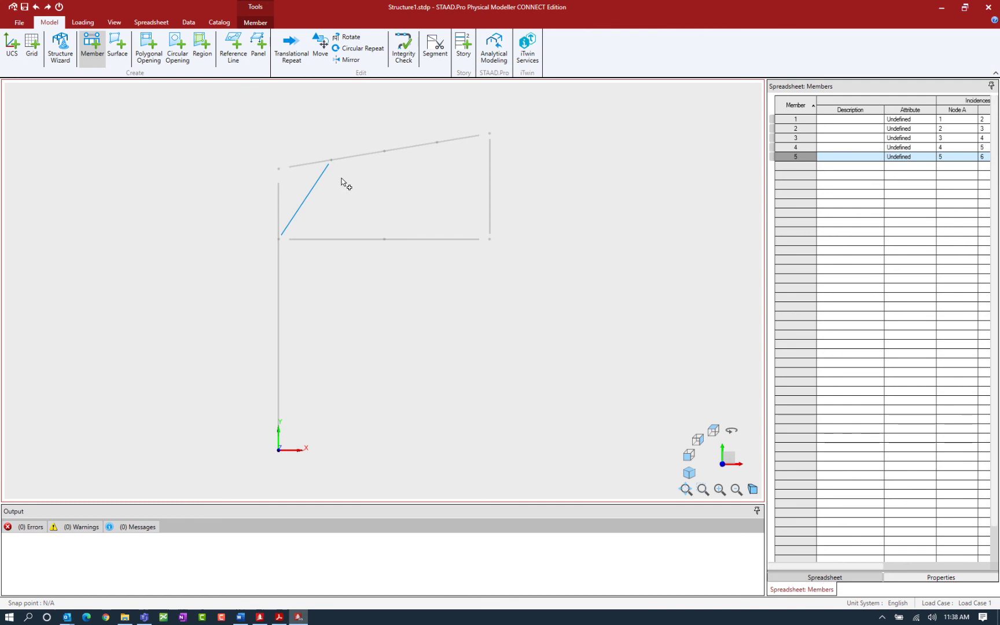
pyautogui.press('Escape')
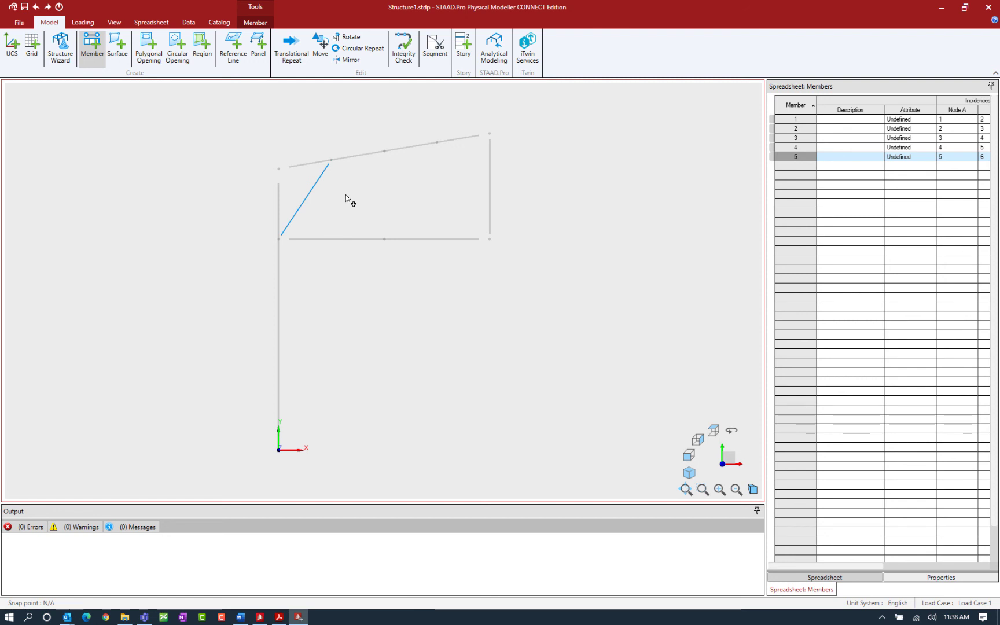
pyautogui.press('Escape')
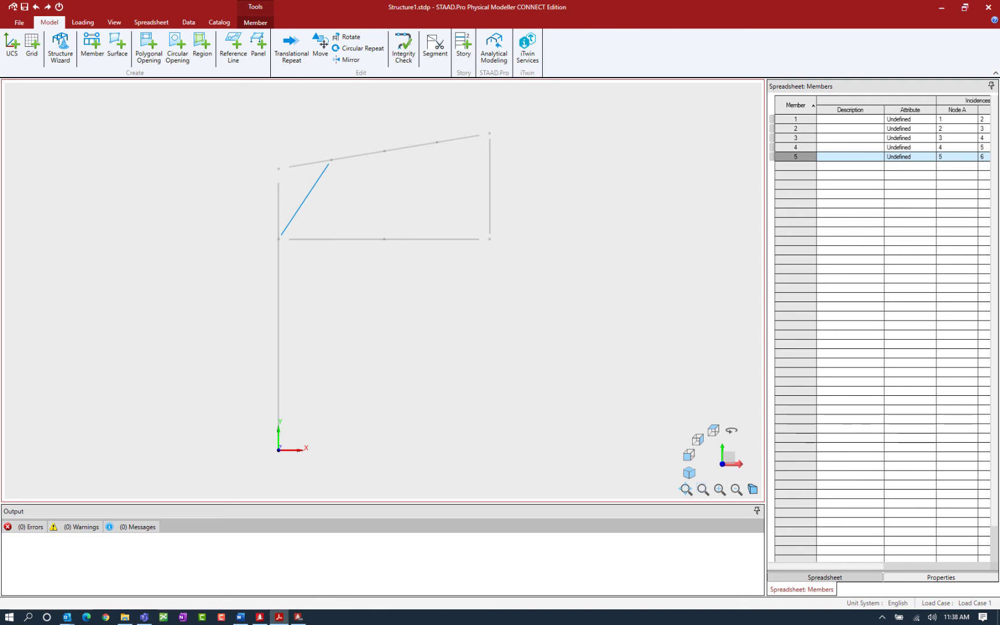
# Step: Draw a vertical member from (6; 17; 0) to (6; 12; 0) and continue with a diagonal member up to (9; 17.5; 0)
pyautogui.click(86, 55)
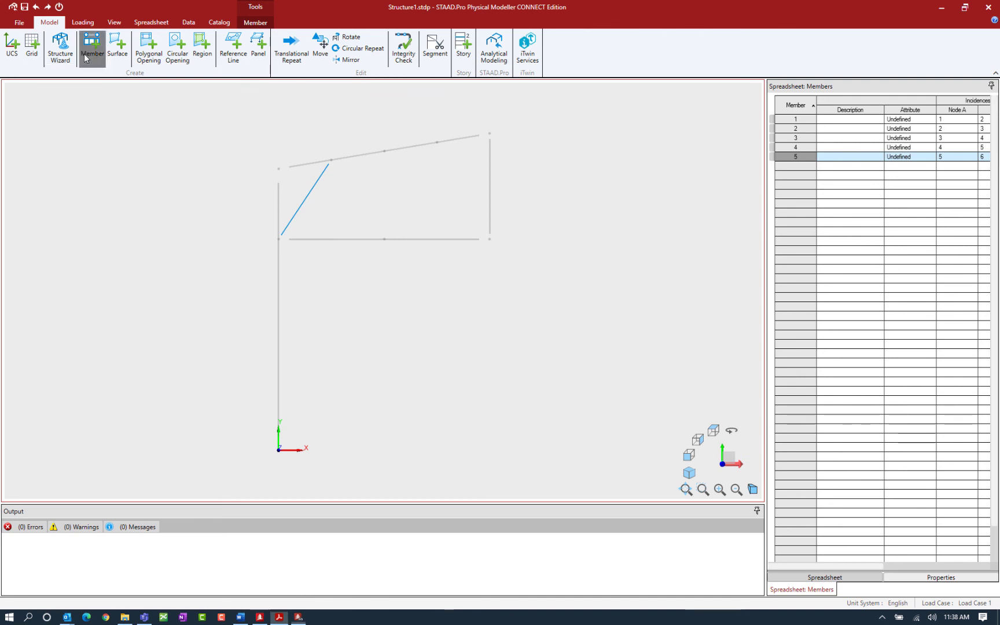
pyautogui.click(385, 152)
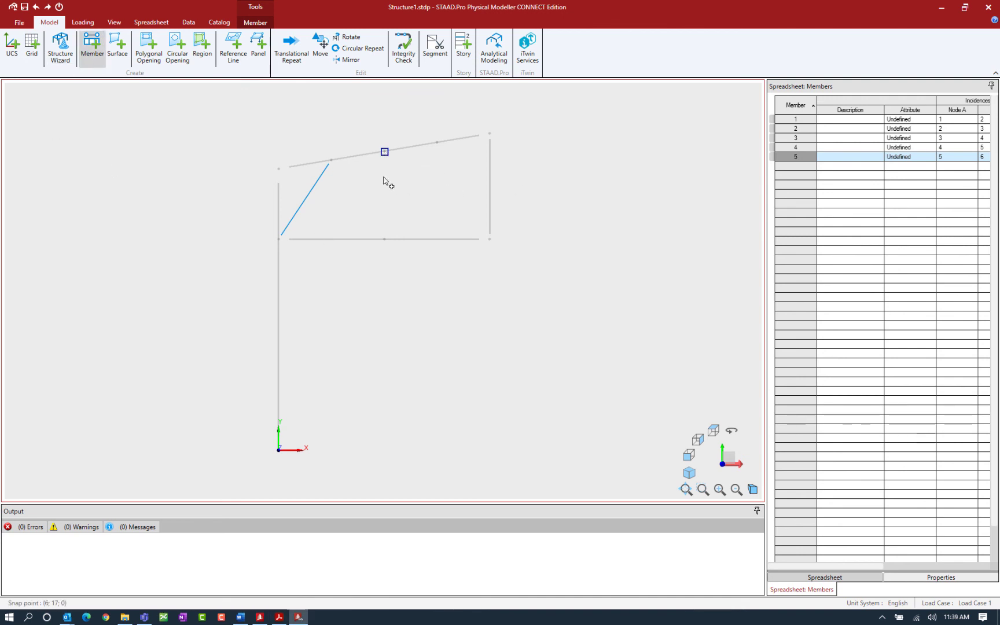
pyautogui.click(385, 239)
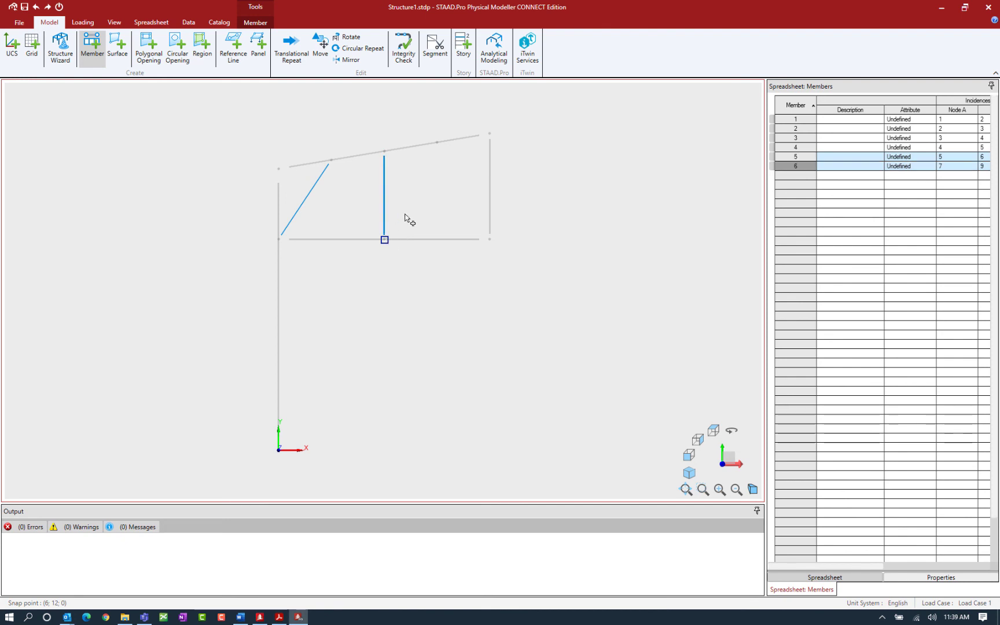
pyautogui.click(443, 147)
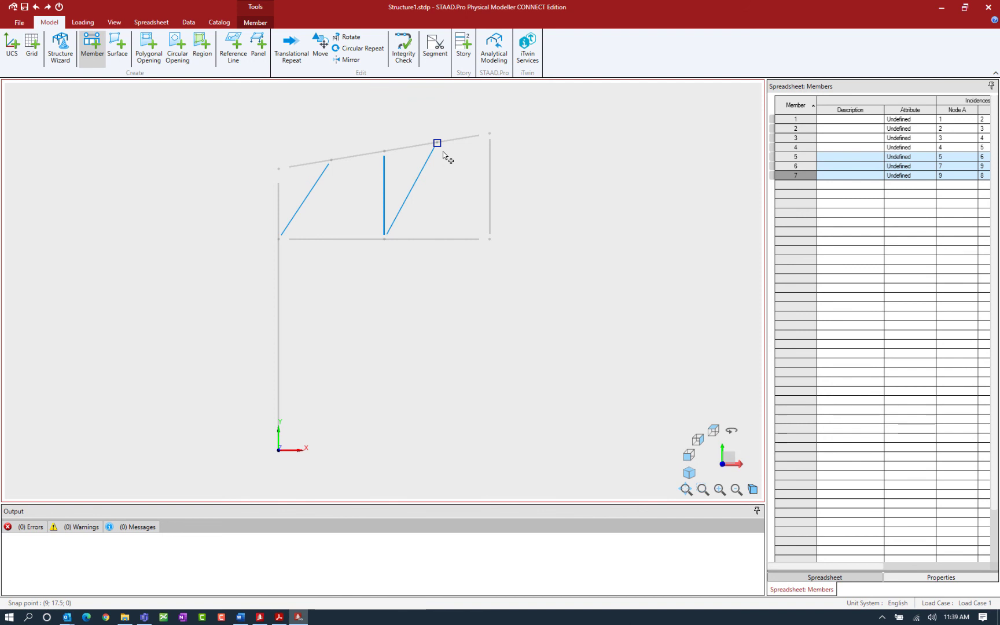
# Step: Enable snapping to member quarter points in the snap options
pyautogui.press('Escape')
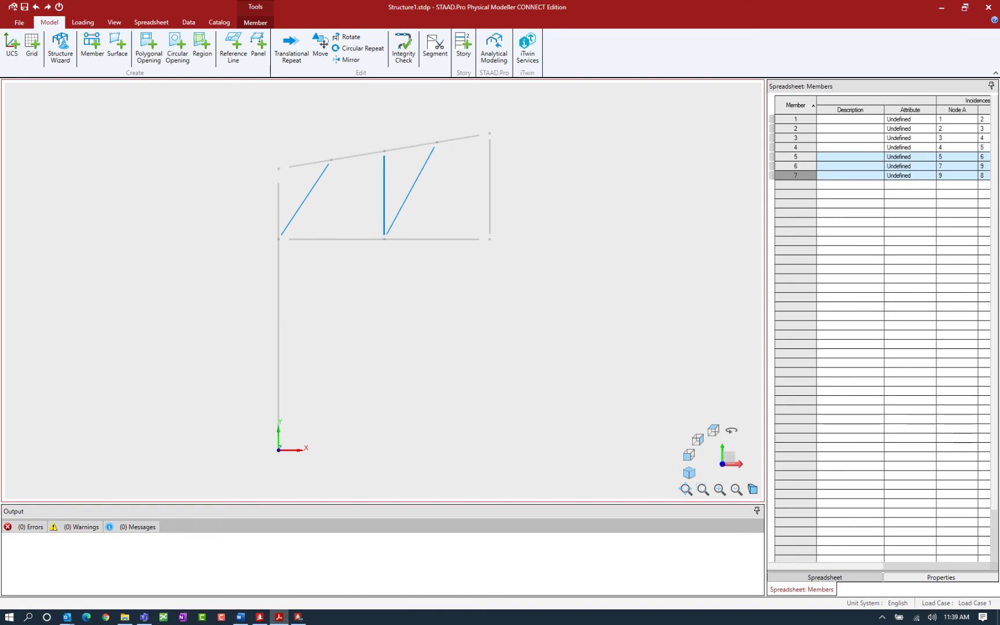
pyautogui.click(188, 22)
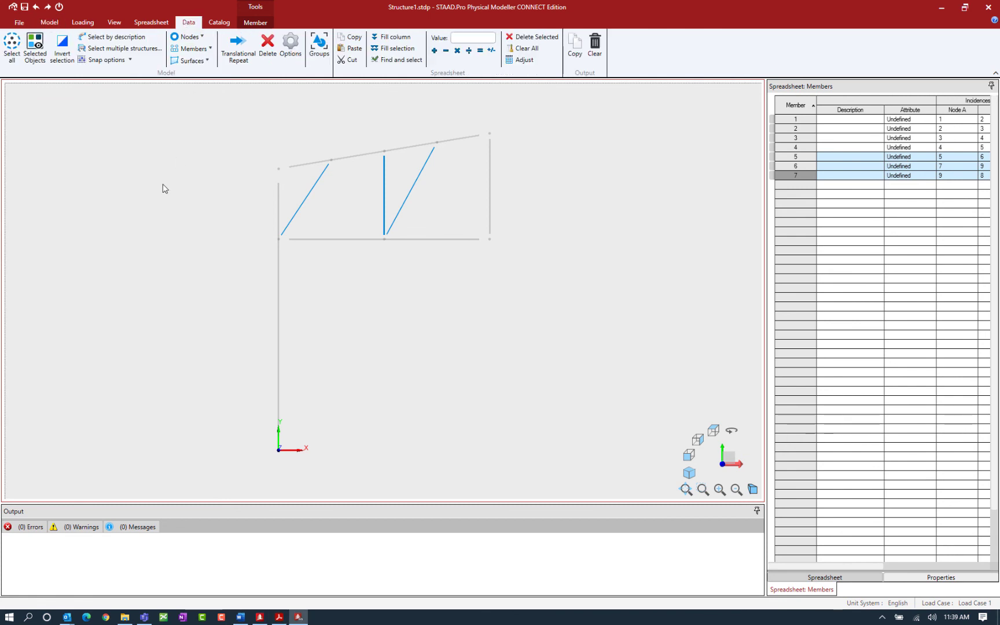
pyautogui.click(131, 61)
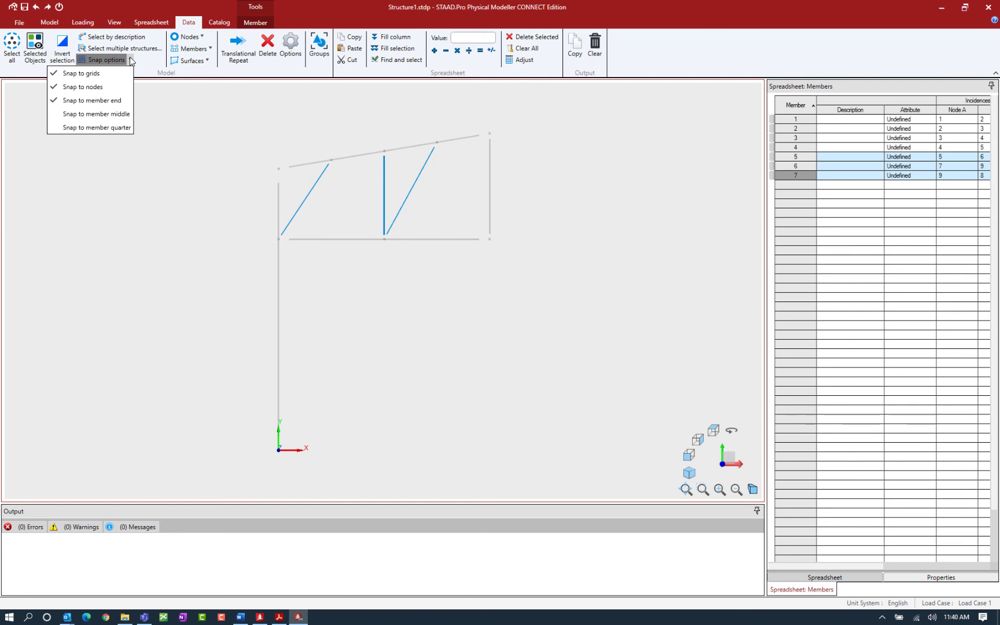
pyautogui.click(112, 127)
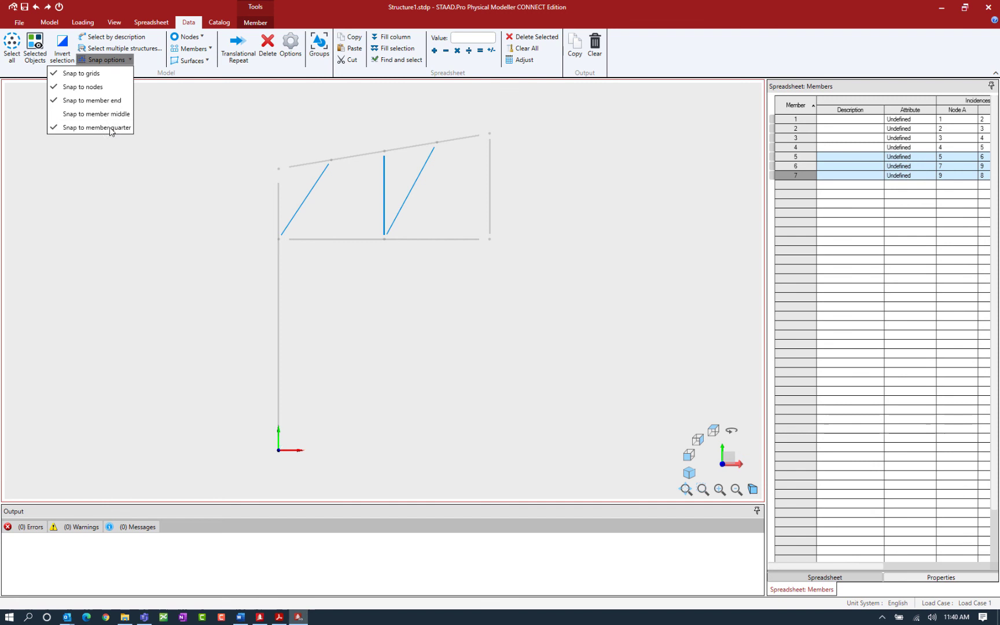
# Step: Draw a vertical member from the sloped member's first intermediate node to (3; 12; 0) and continue with a diagonal up to (6; 17; 0)
pyautogui.click(44, 24)
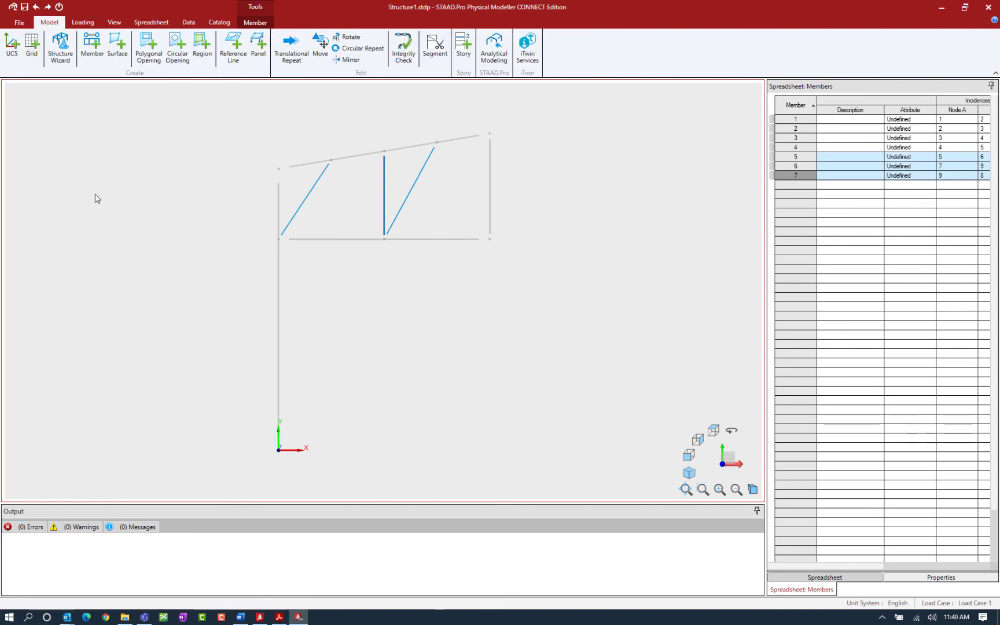
pyautogui.click(90, 55)
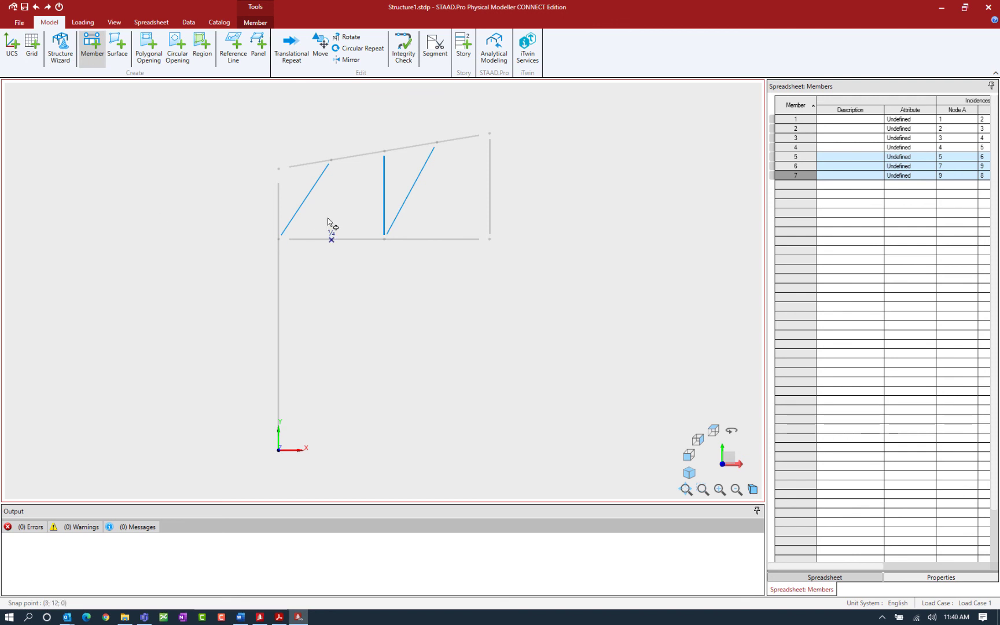
pyautogui.click(332, 161)
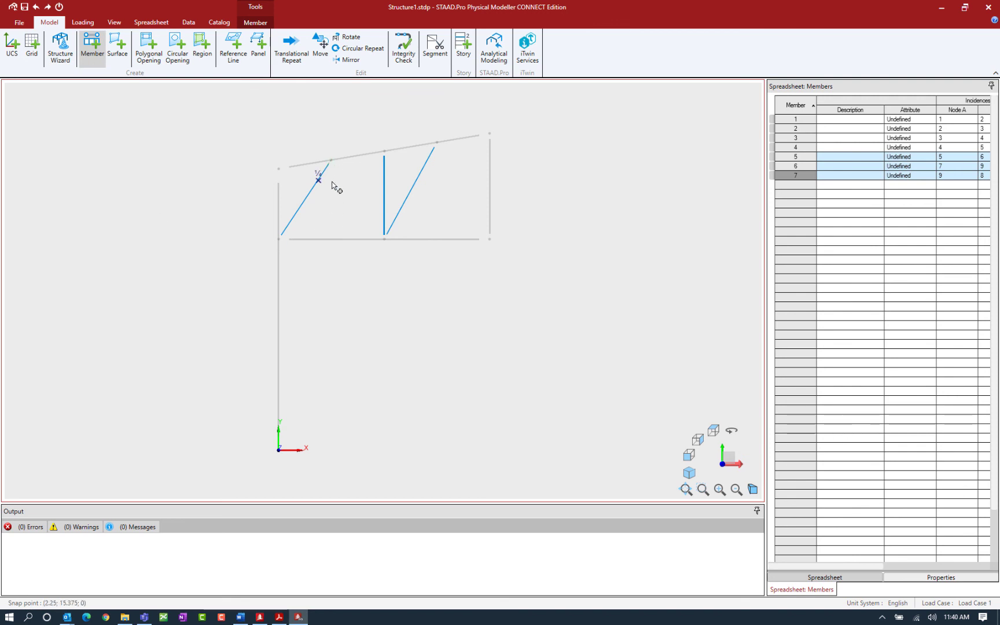
pyautogui.click(332, 238)
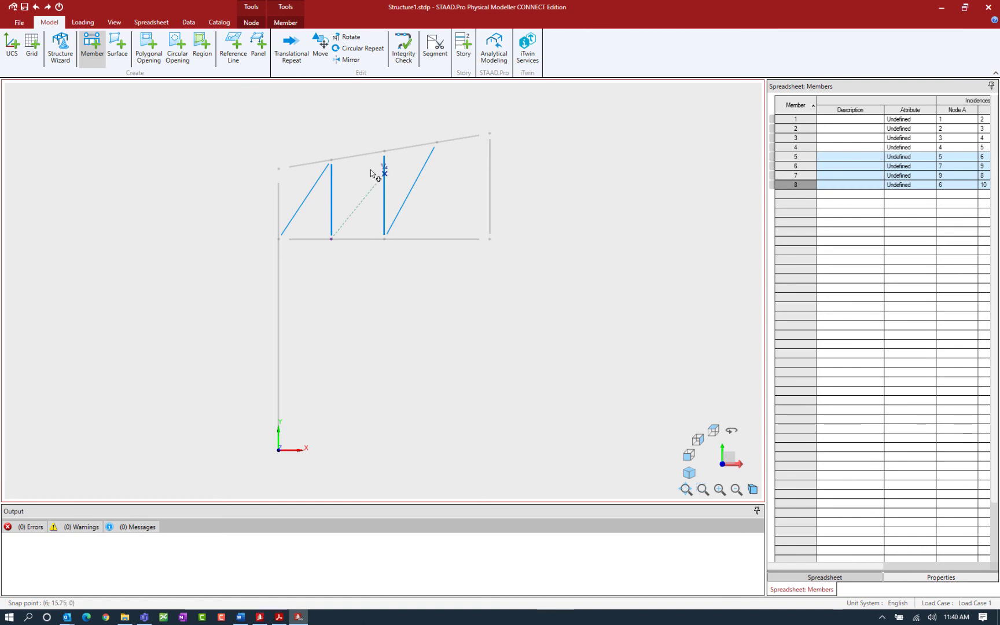
pyautogui.click(381, 155)
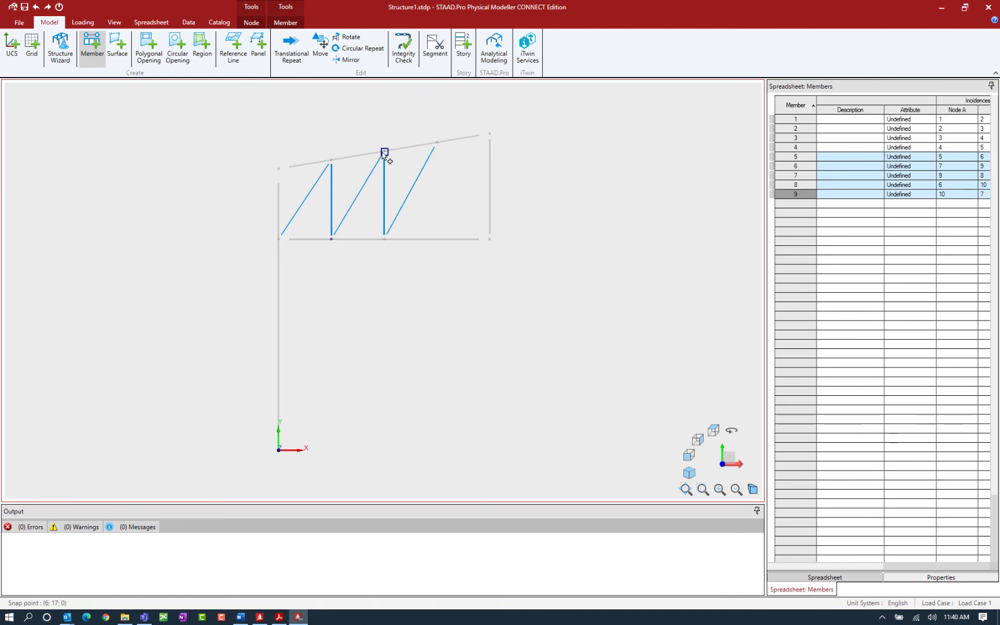
pyautogui.press('Escape')
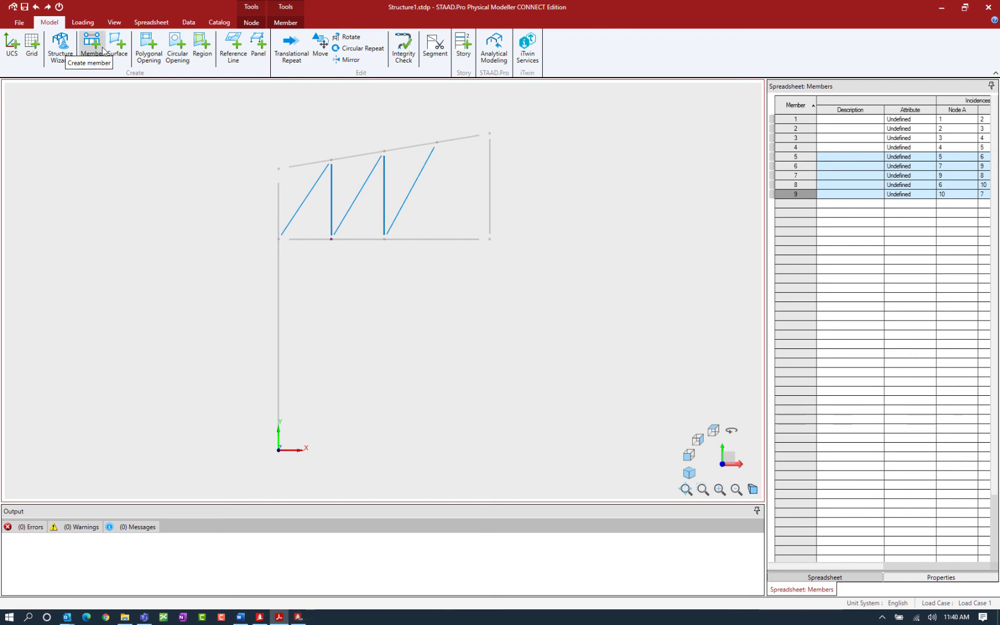
# Step: Draw connected members from (9; 17.5; 0) down to (9; 12; 0) and diagonally up to the sloped member's high end node, and save the model
pyautogui.click(100, 51)
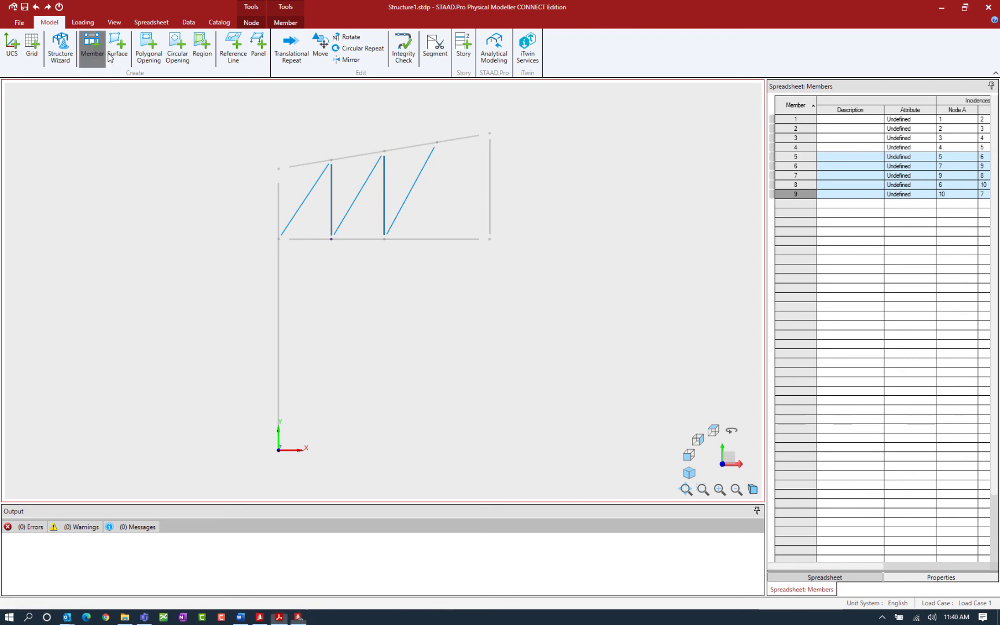
pyautogui.click(438, 144)
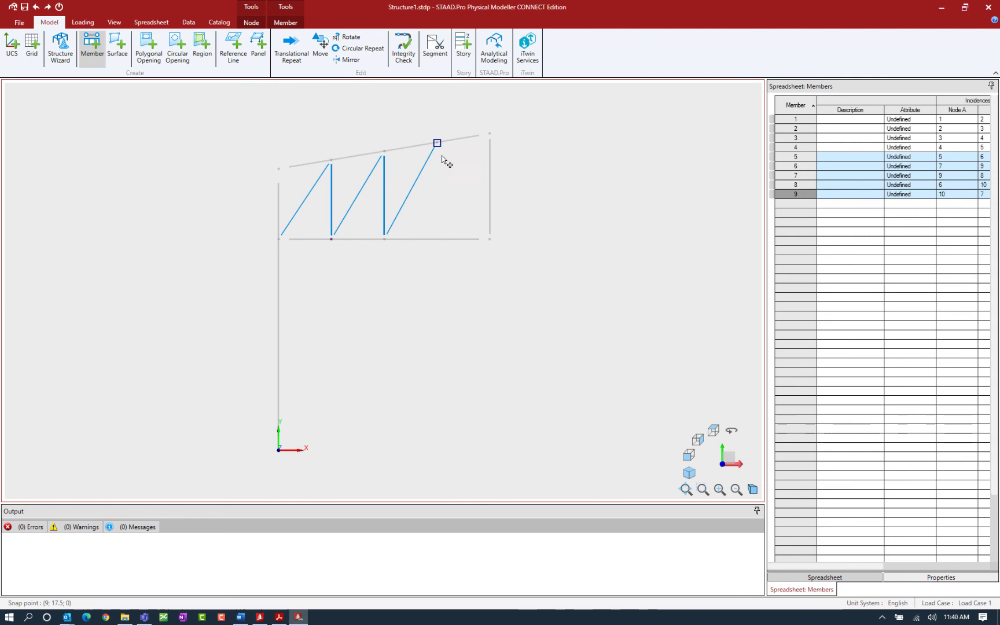
pyautogui.click(437, 239)
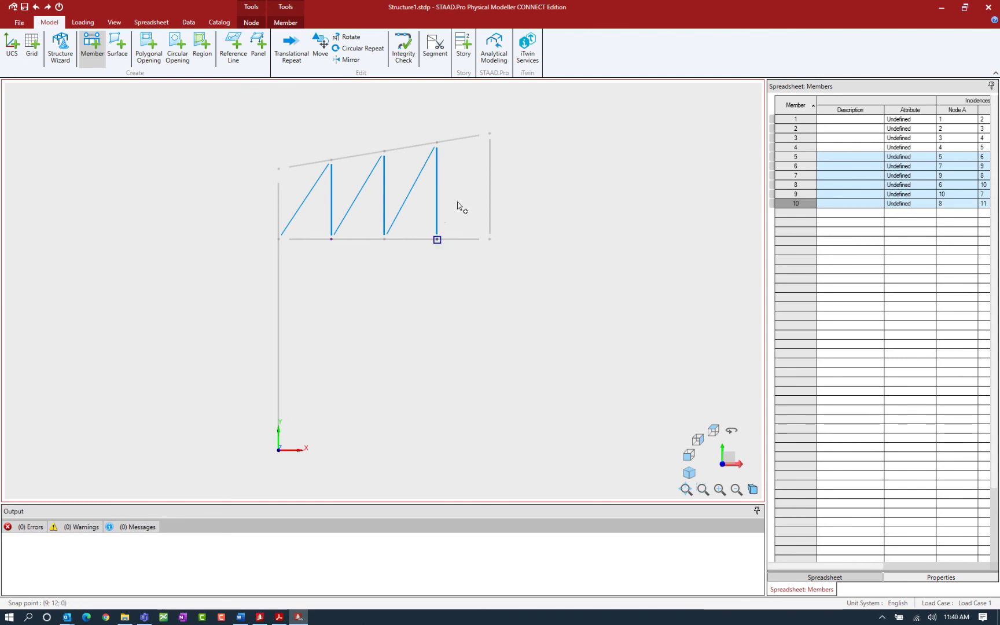
pyautogui.click(486, 136)
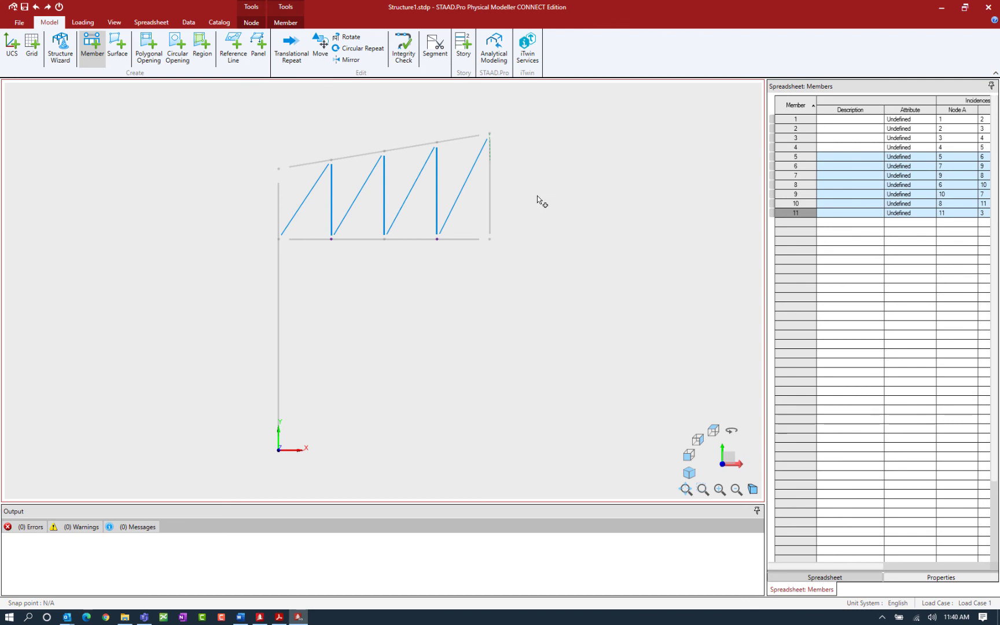
pyautogui.press('Escape')
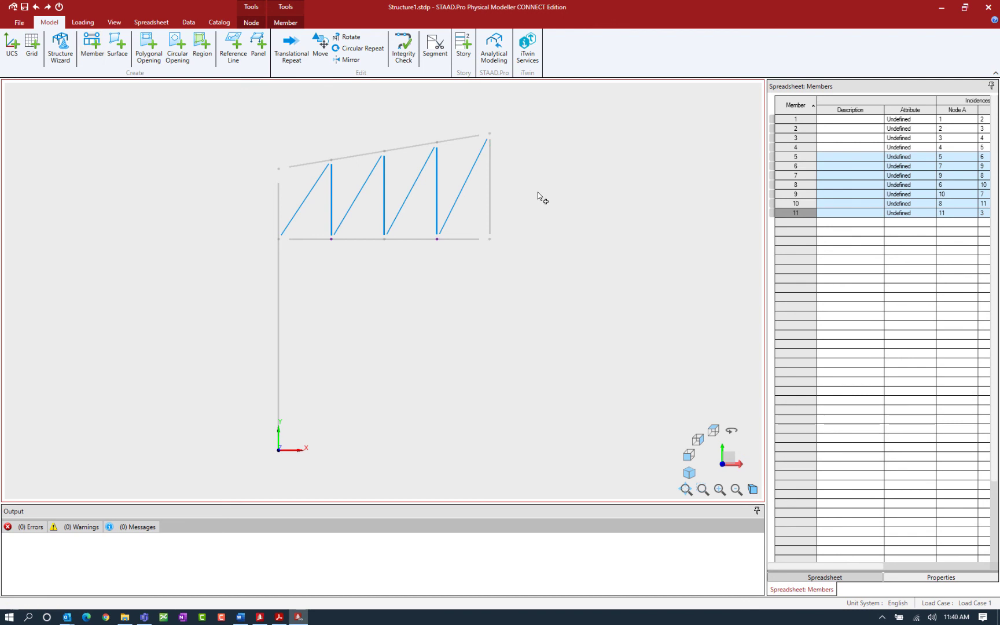
pyautogui.click(25, 10)
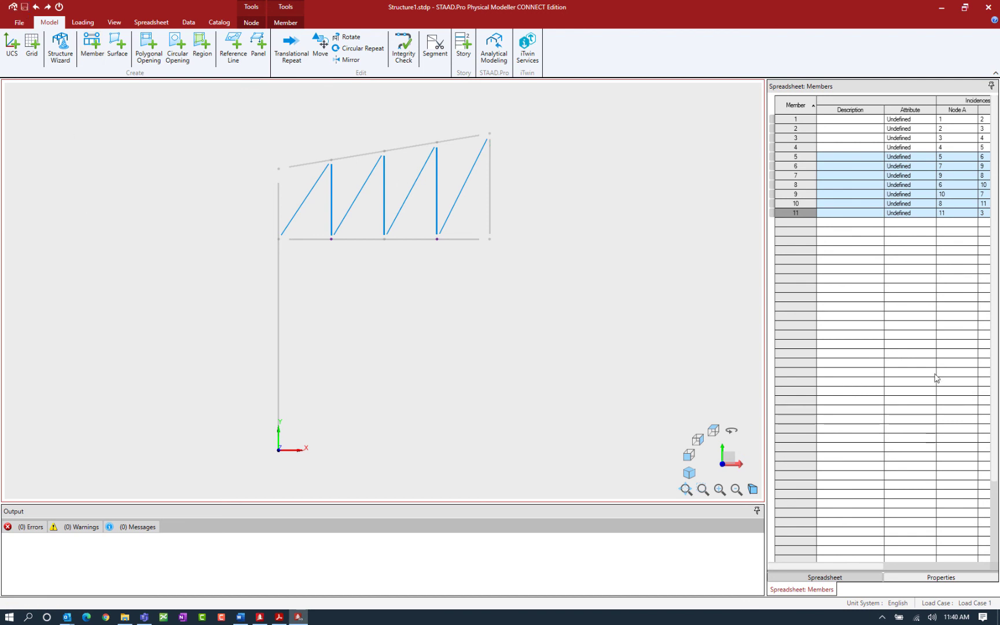